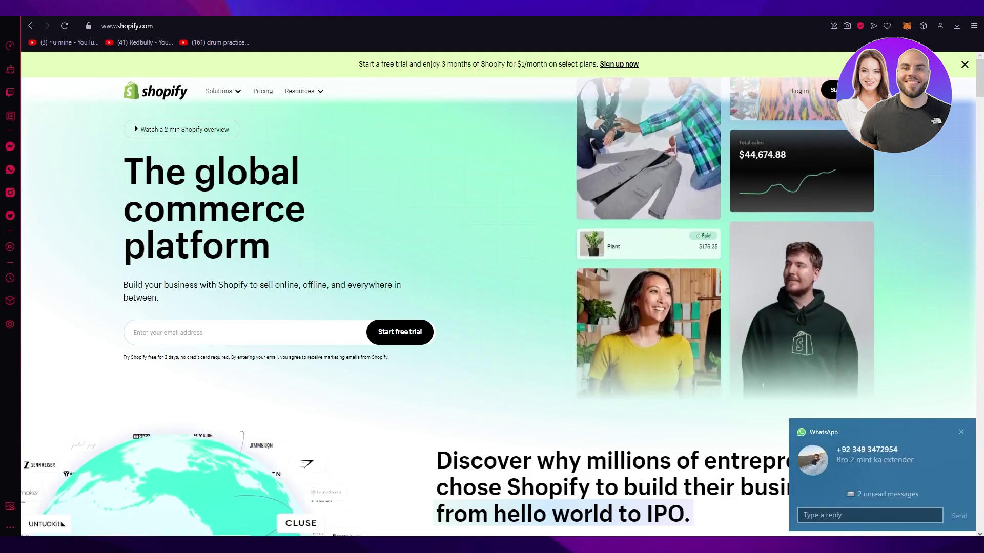
# Step: Load temp-mail.org and copy the disposable email address it generates
pyautogui.click(962, 429)
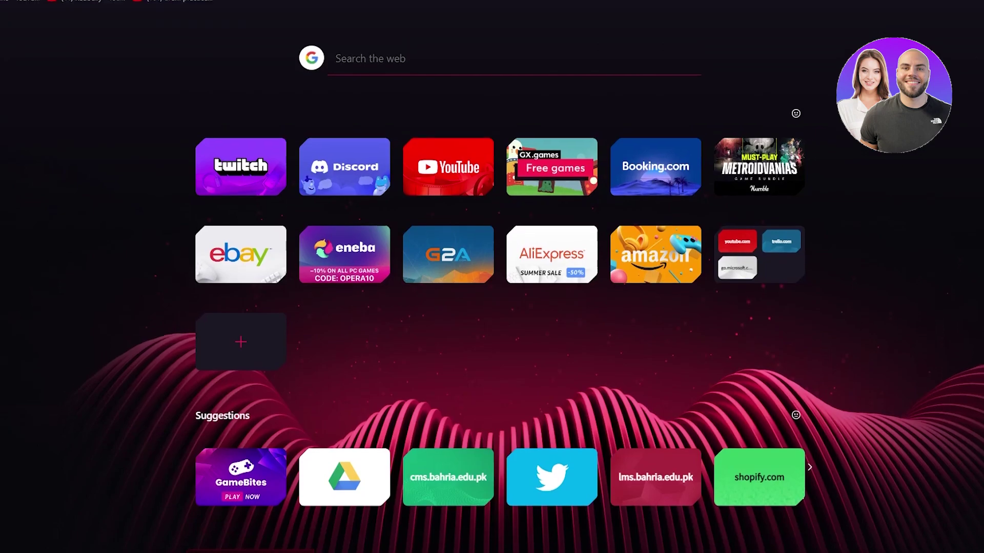
pyautogui.click(102, 3)
pyautogui.write('tem')
pyautogui.press('Return')
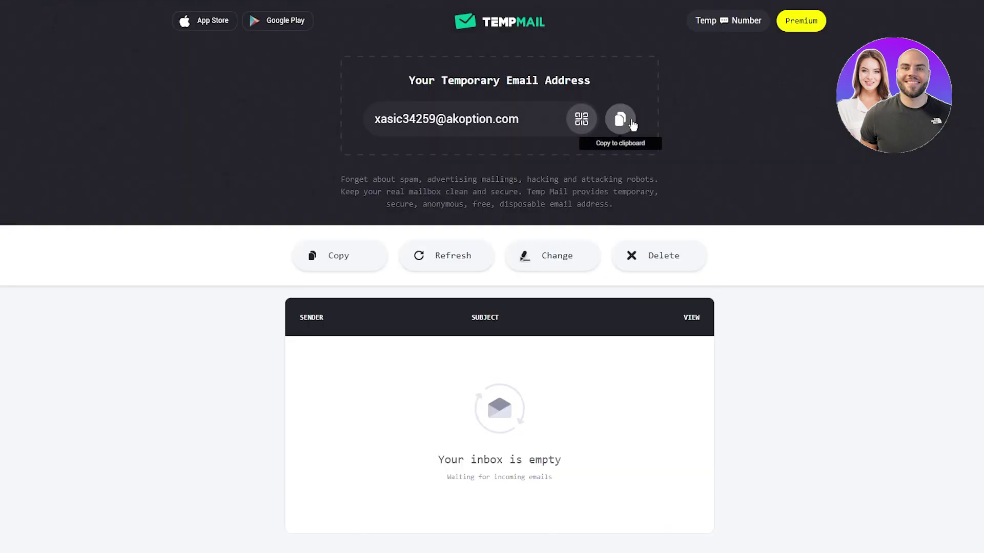
pyautogui.click(632, 124)
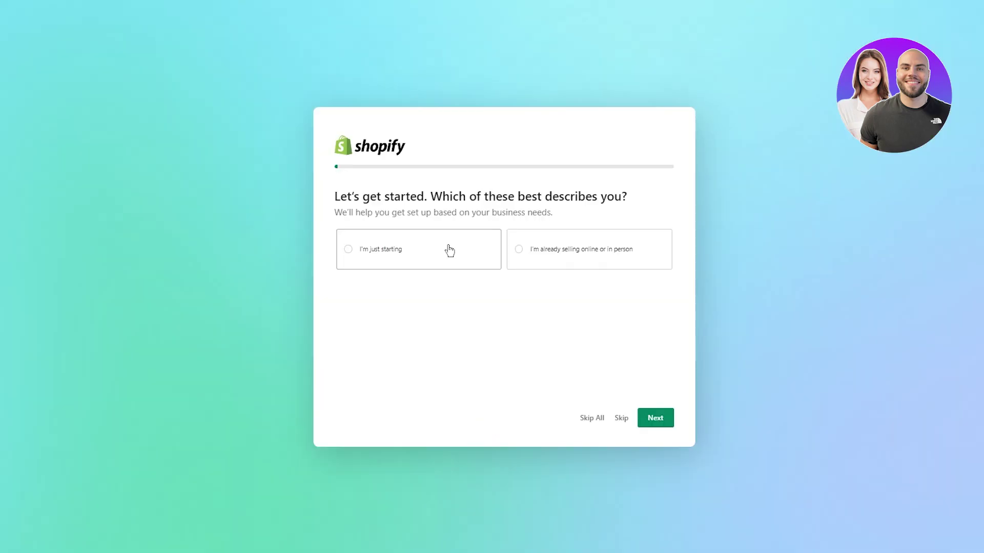
# Step: Answer the opening setup question with 'I'm just starting'
pyautogui.click(378, 249)
pyautogui.click(652, 417)
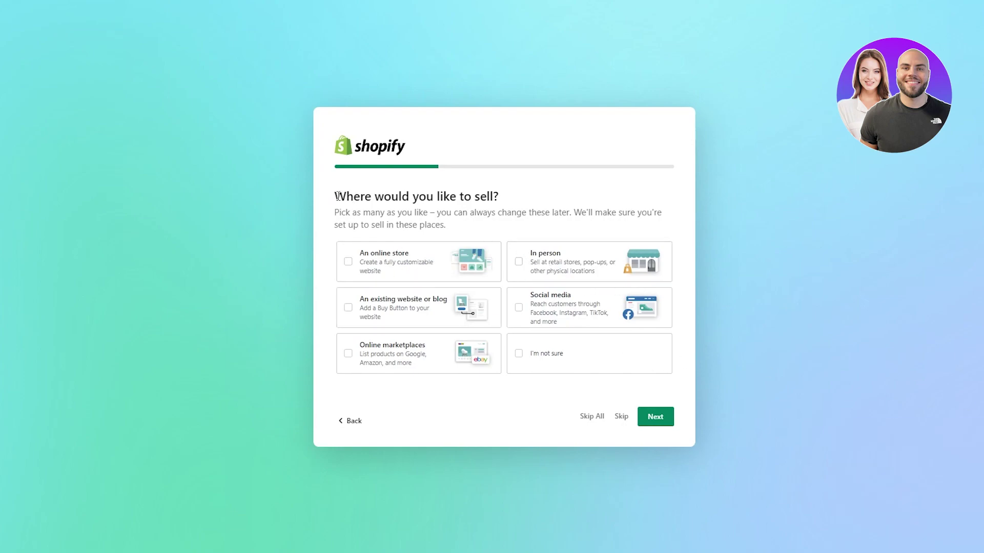
# Step: Choose An online store as the only place to sell
pyautogui.click(410, 261)
pyautogui.click(584, 272)
pyautogui.moveTo(557, 295); pyautogui.dragTo(467, 302)
pyautogui.click(467, 303)
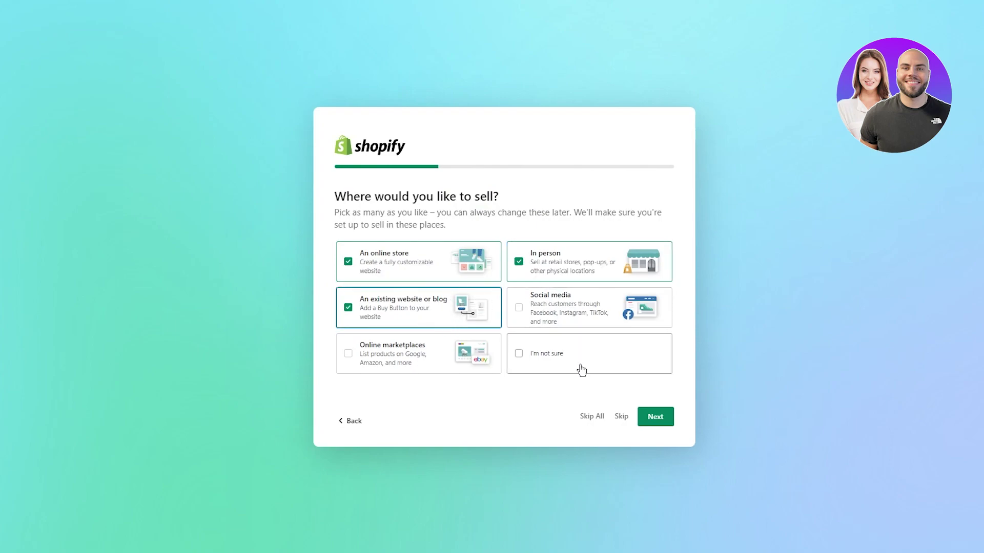
pyautogui.click(395, 307)
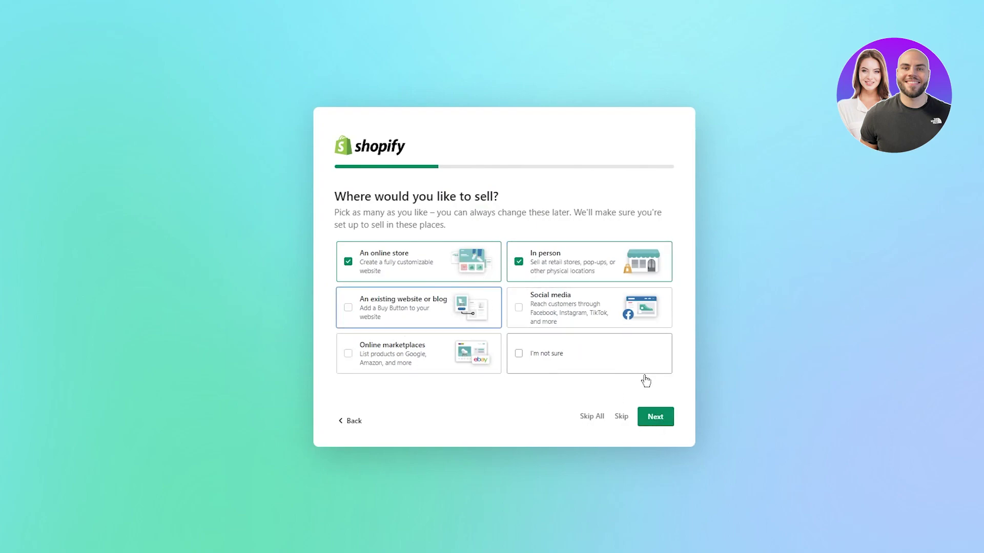
pyautogui.click(567, 271)
pyautogui.click(649, 414)
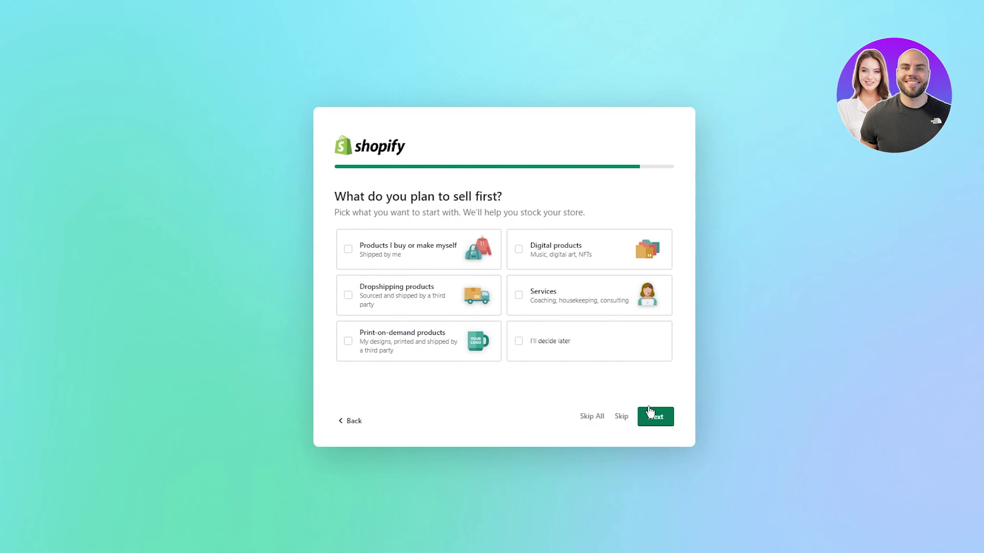
# Step: Pick Dropshipping products and Products I buy or make myself as what to sell
pyautogui.click(430, 307)
pyautogui.click(447, 254)
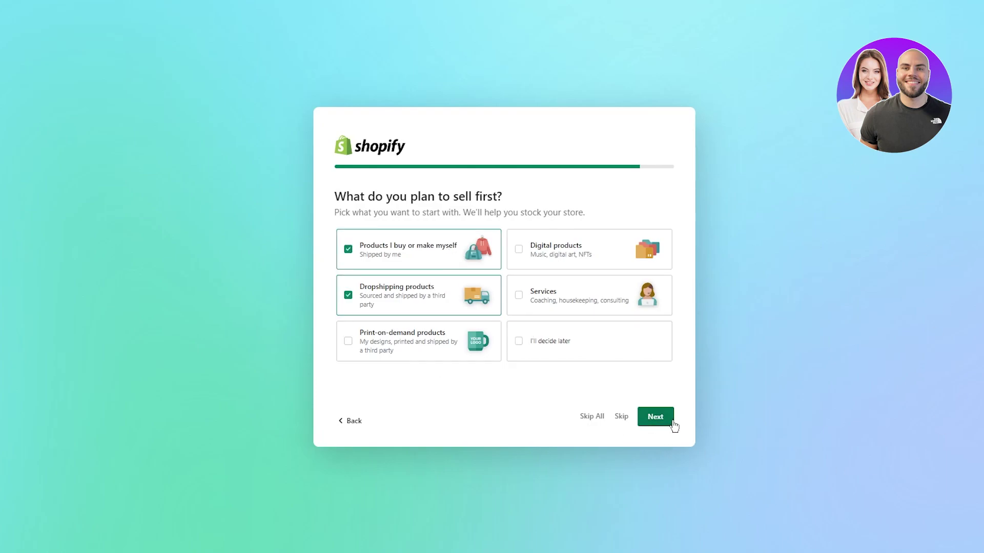
pyautogui.click(656, 416)
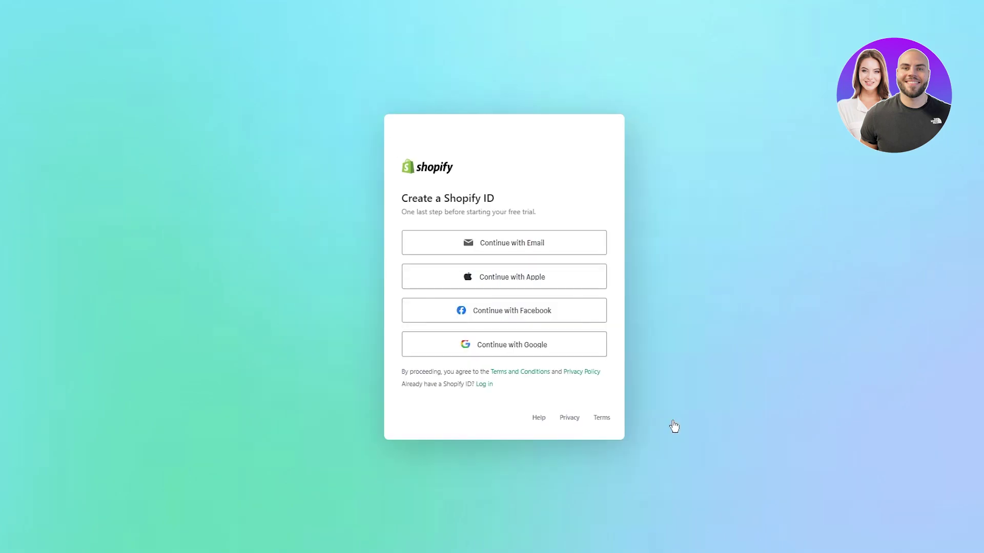
# Step: Sign up by email with the pasted temporary address and an account password
pyautogui.click(520, 250)
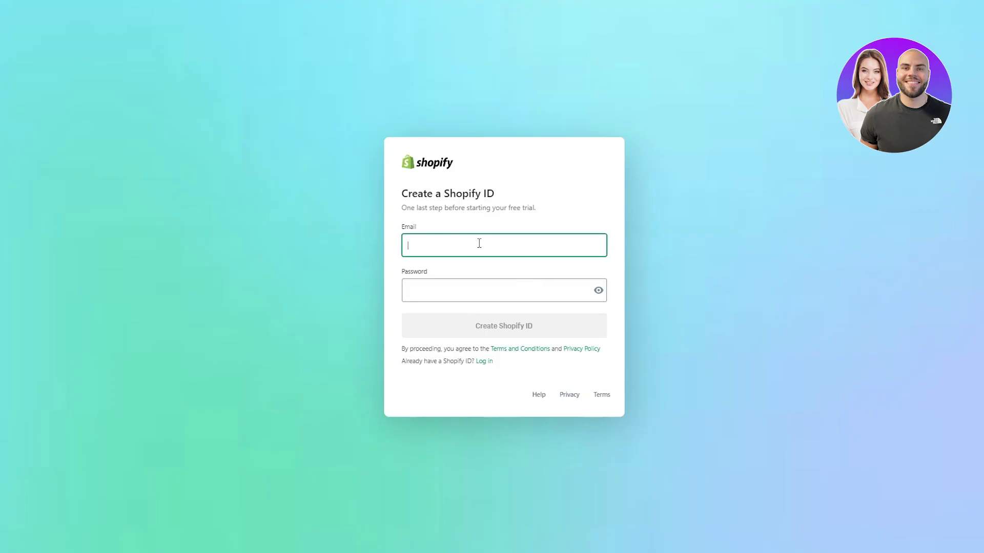
pyautogui.rightClick(479, 242)
pyautogui.click(495, 333)
pyautogui.click(427, 288)
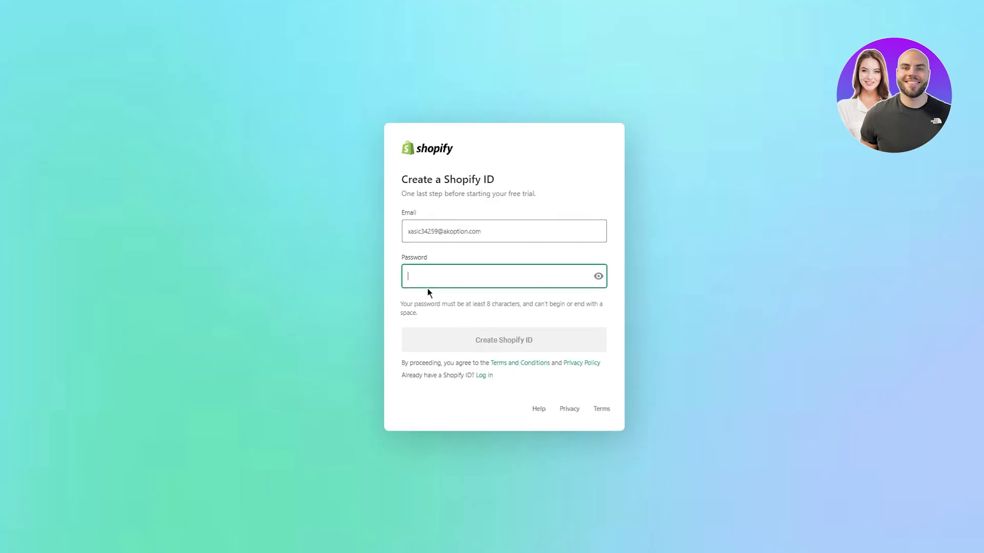
pyautogui.write('****')
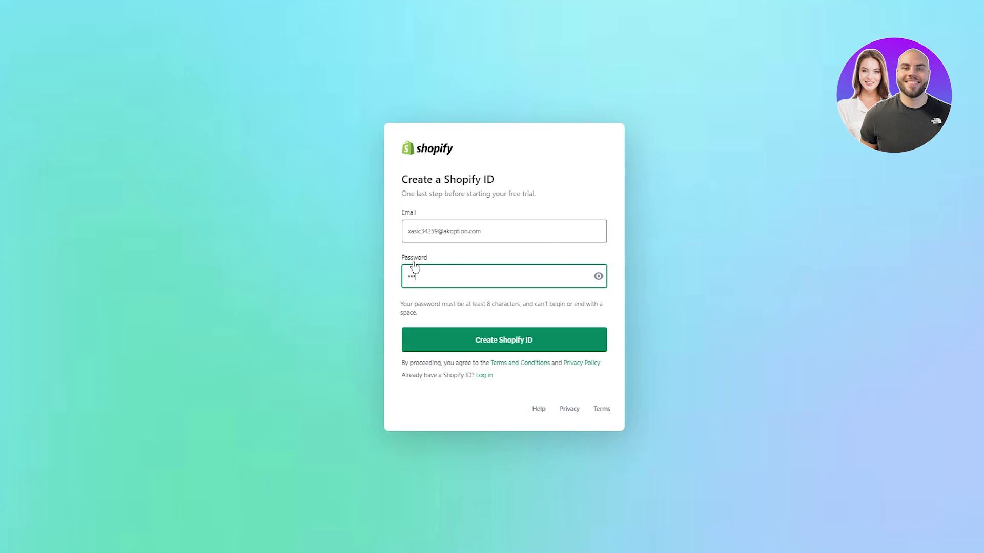
pyautogui.write('******')
pyautogui.click(446, 348)
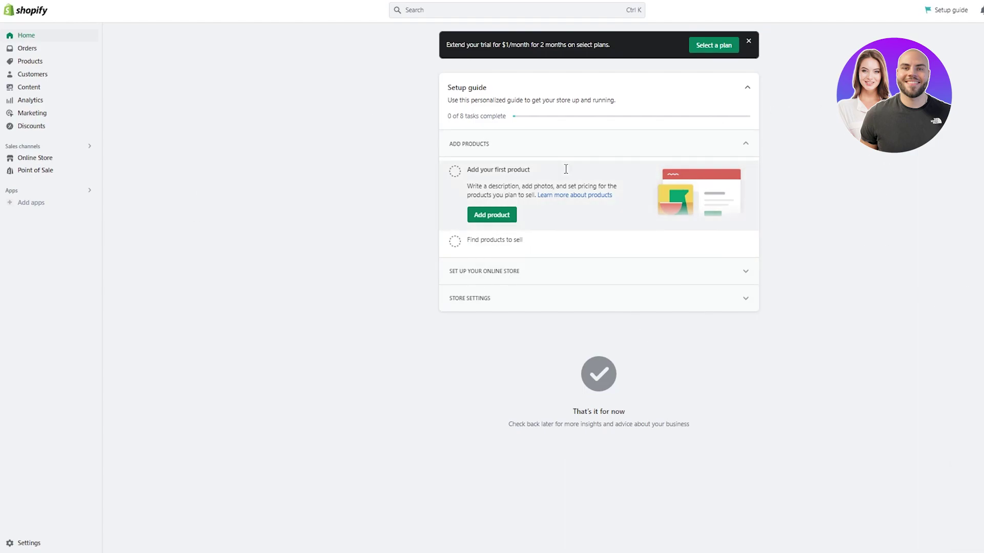
# Step: Review the setup guide's store settings, online store and add products tasks, then go to Online Store
pyautogui.click(566, 300)
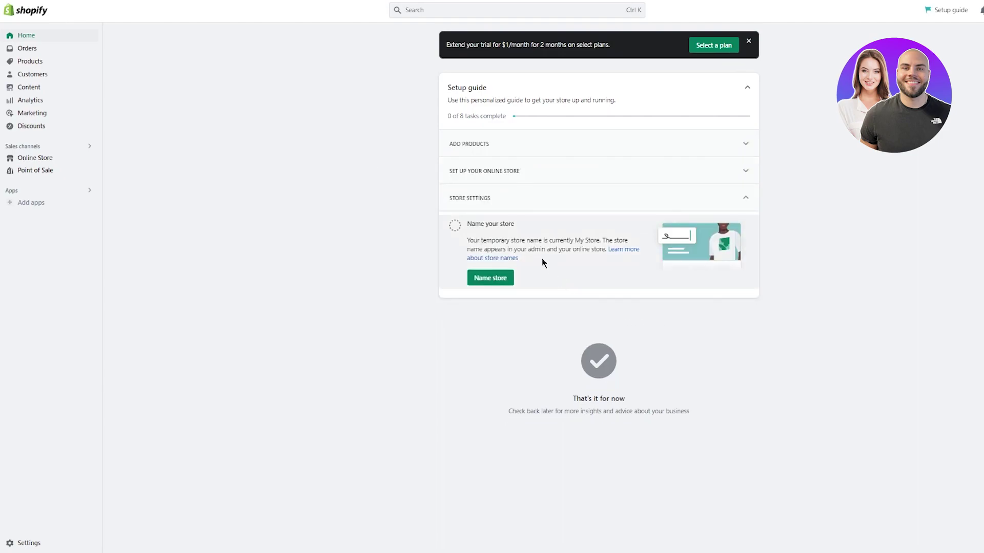
pyautogui.click(515, 177)
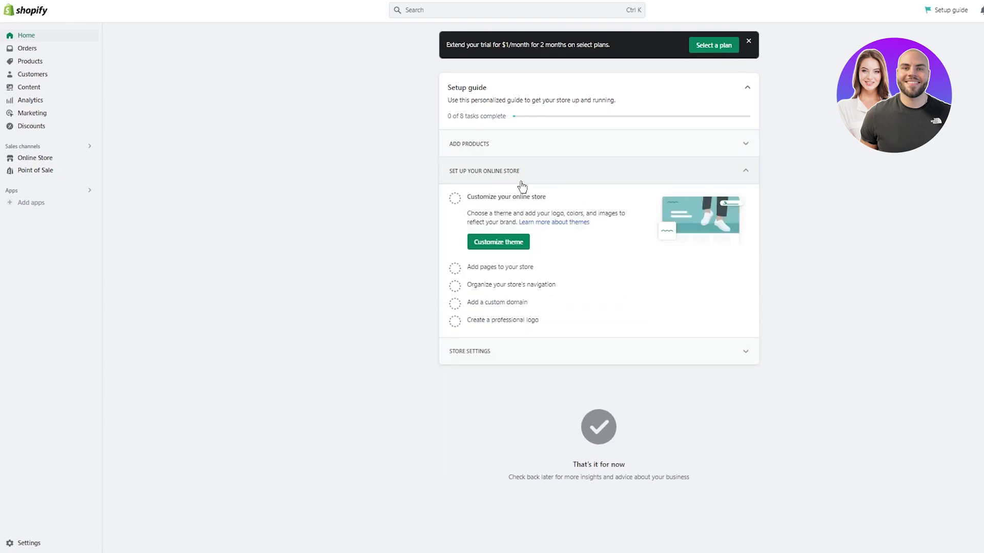
pyautogui.click(541, 146)
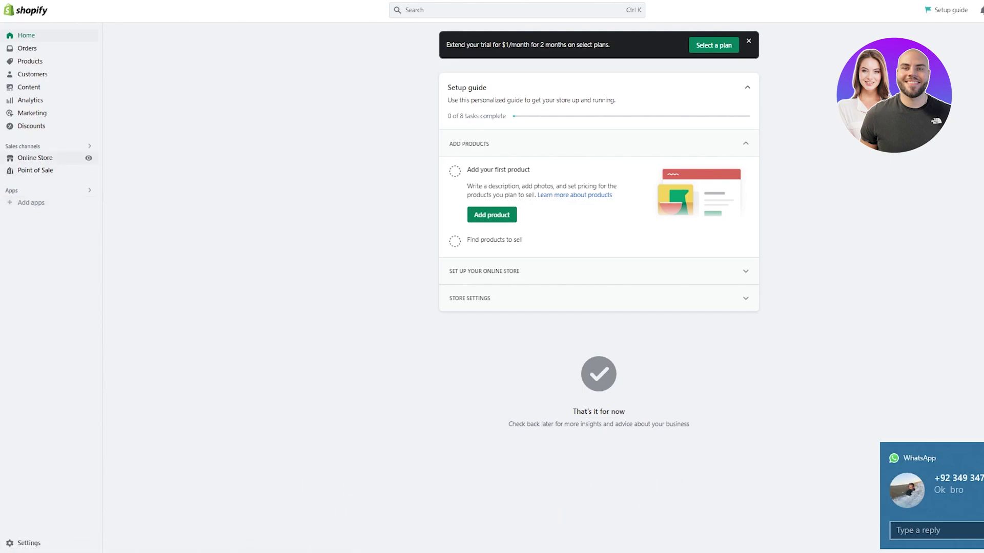
pyautogui.click(35, 158)
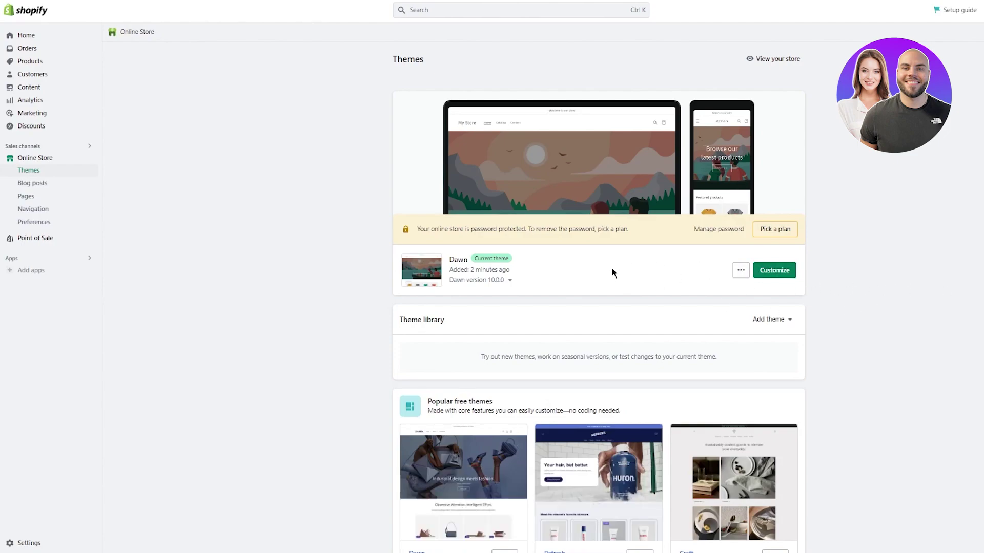
# Step: Create and save a new page titled 'Send your design', leaving its content empty
pyautogui.click(42, 197)
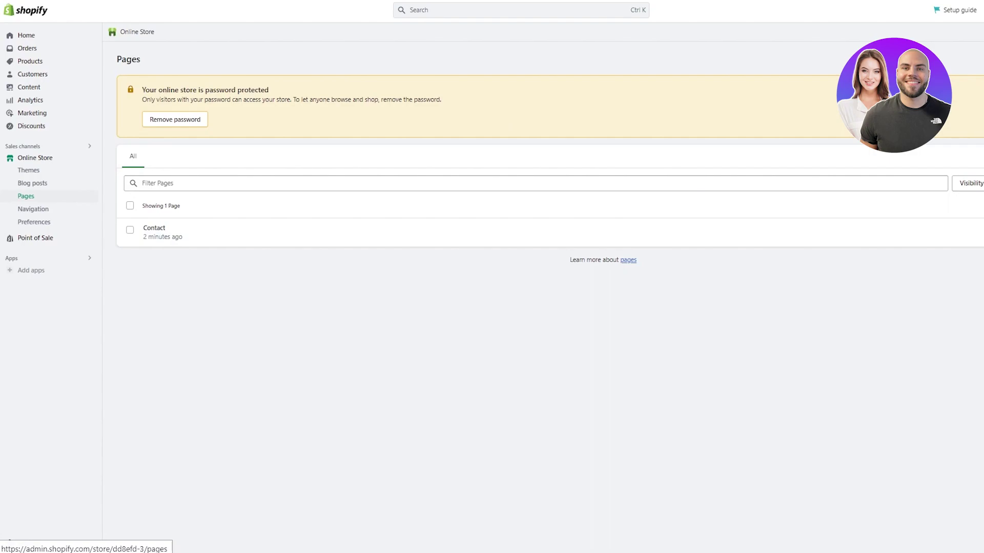
pyautogui.click(983, 60)
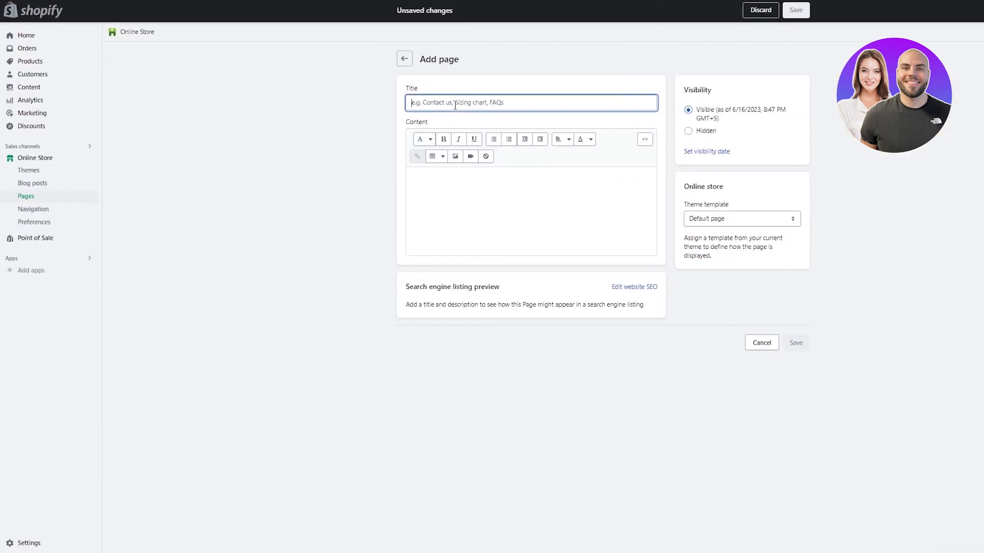
pyautogui.write('Send ')
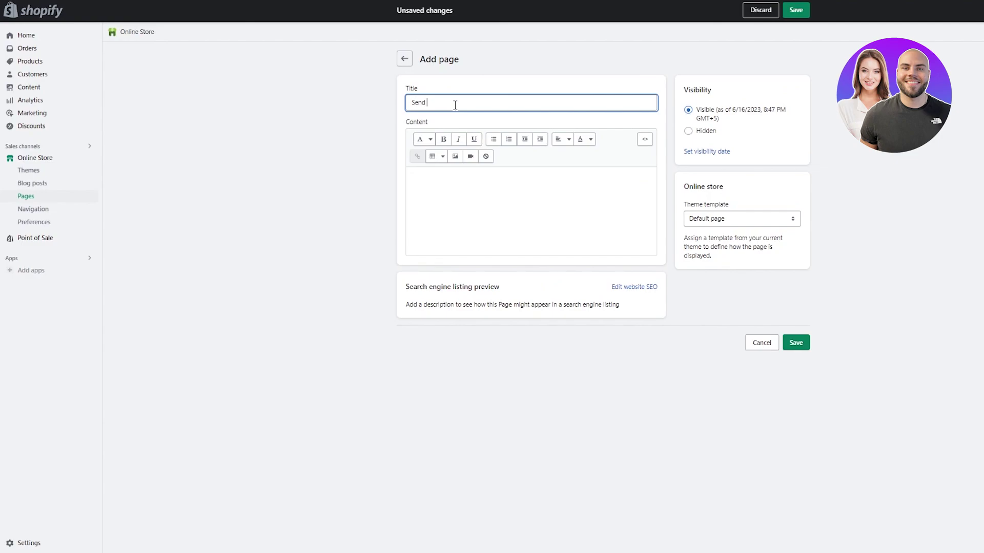
pyautogui.write('your design')
pyautogui.click(341, 237)
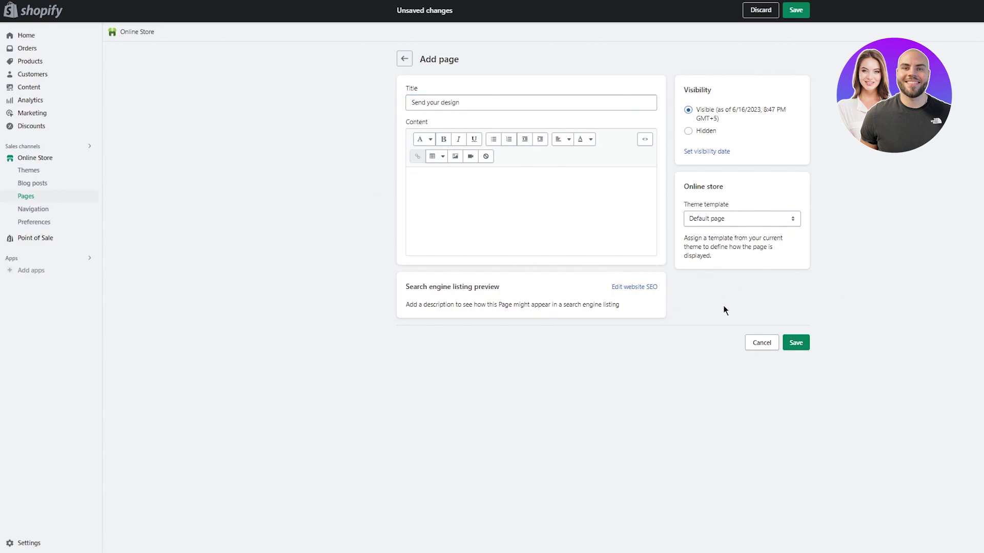
pyautogui.click(428, 139)
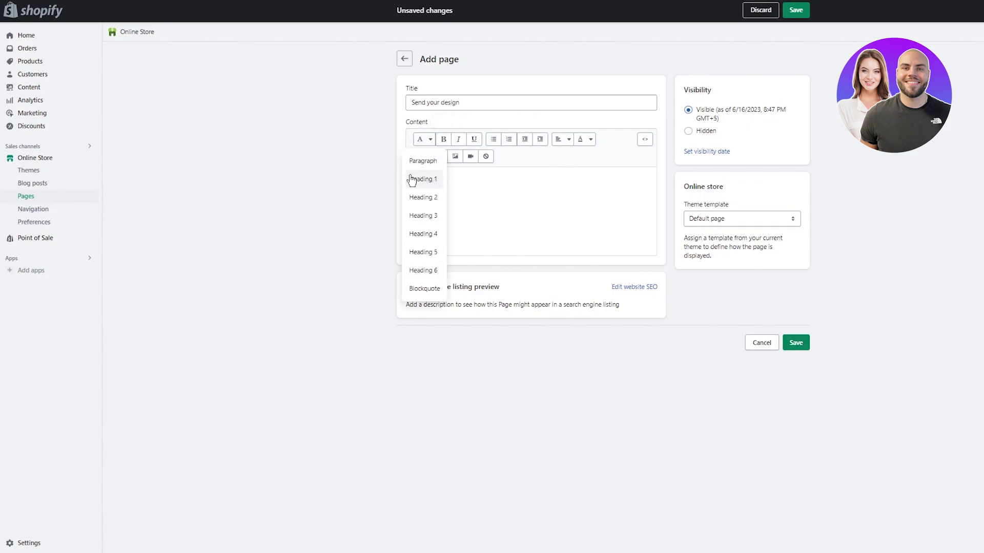
pyautogui.click(571, 101)
pyautogui.click(640, 185)
pyautogui.rightClick(467, 179)
pyautogui.click(451, 208)
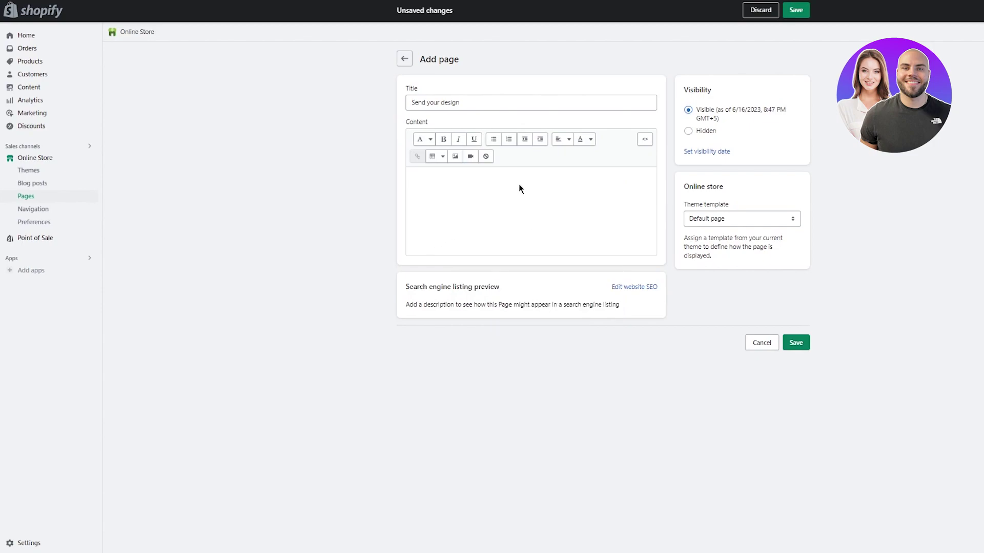
pyautogui.click(795, 9)
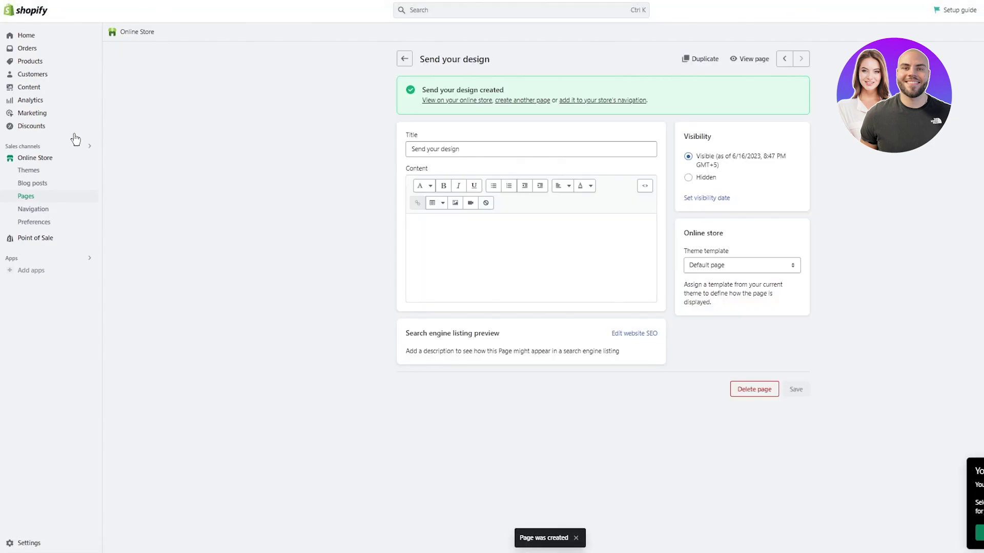
# Step: Add a Main menu item linking to Pages > Send your design, then save the menu
pyautogui.click(32, 220)
pyautogui.click(20, 209)
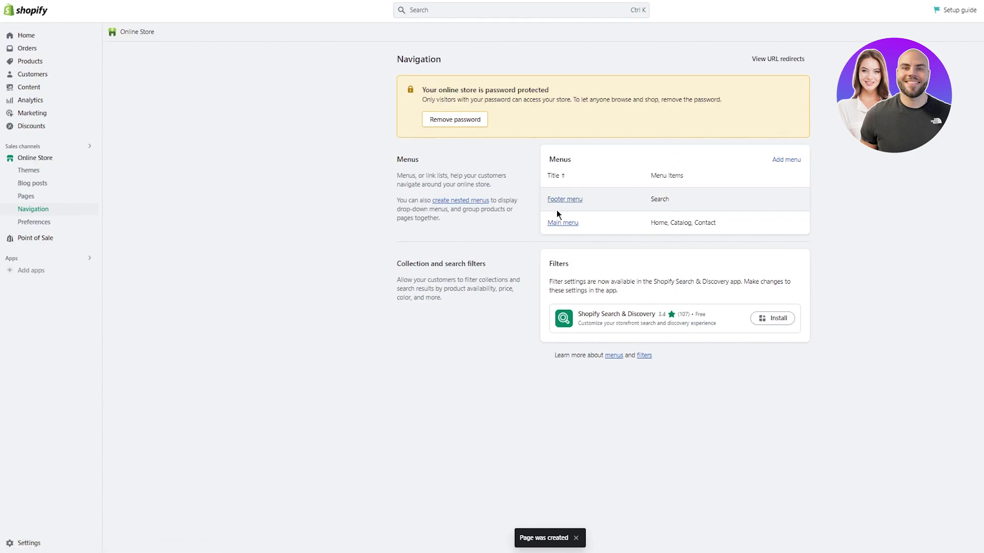
pyautogui.click(549, 228)
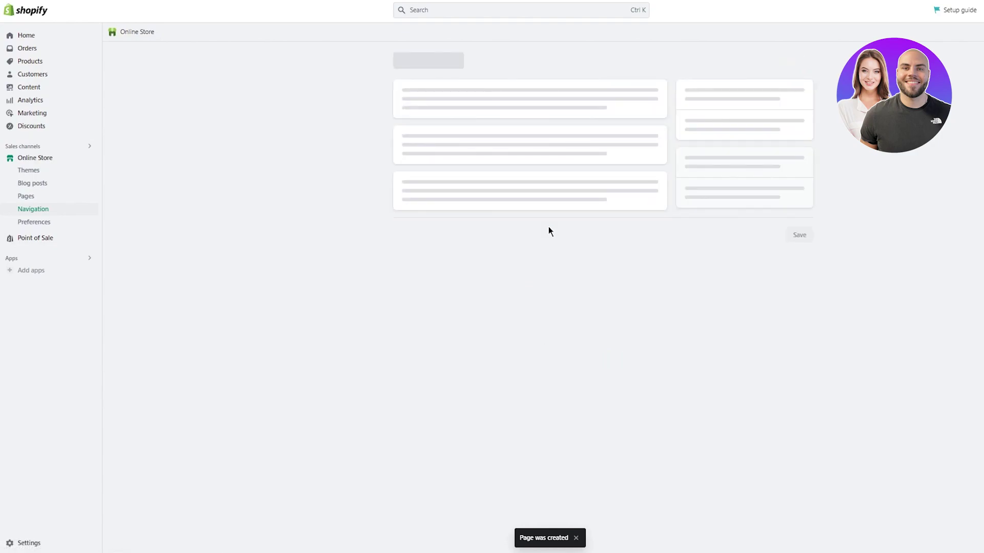
pyautogui.click(429, 239)
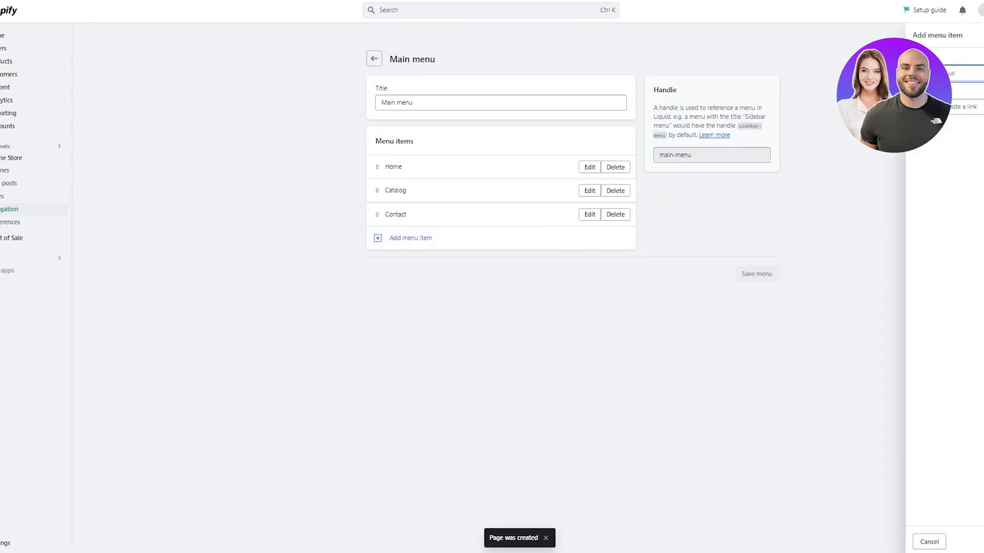
pyautogui.click(871, 106)
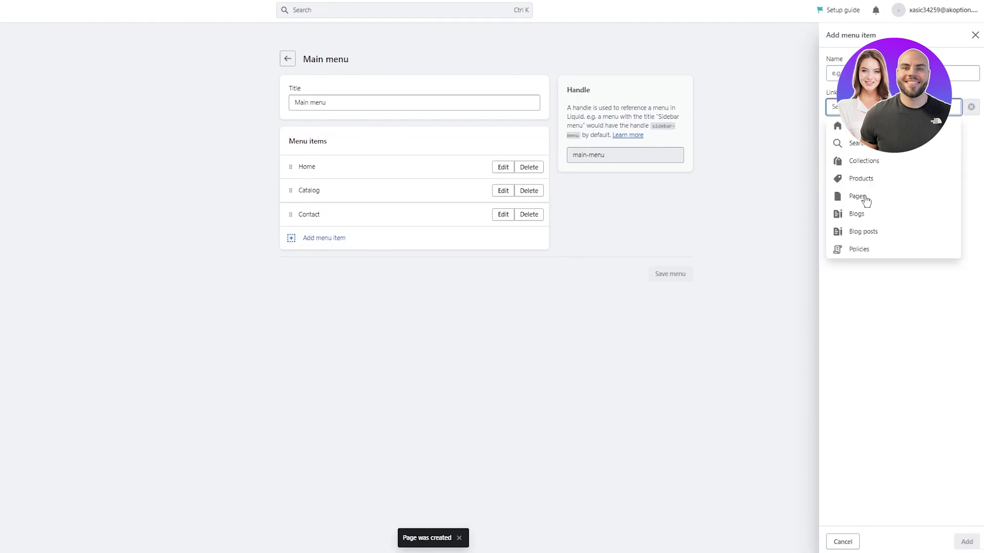
pyautogui.click(865, 196)
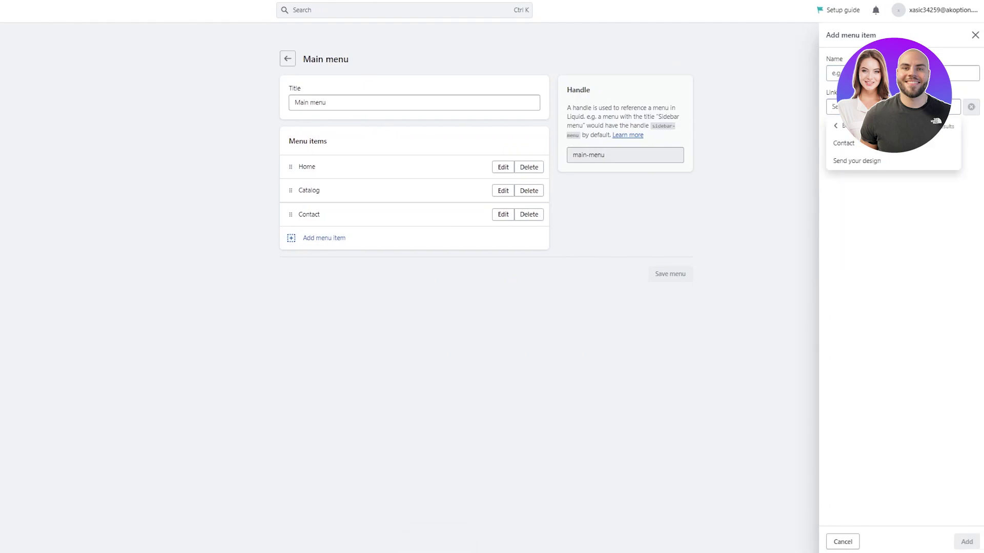
pyautogui.click(854, 163)
pyautogui.click(967, 542)
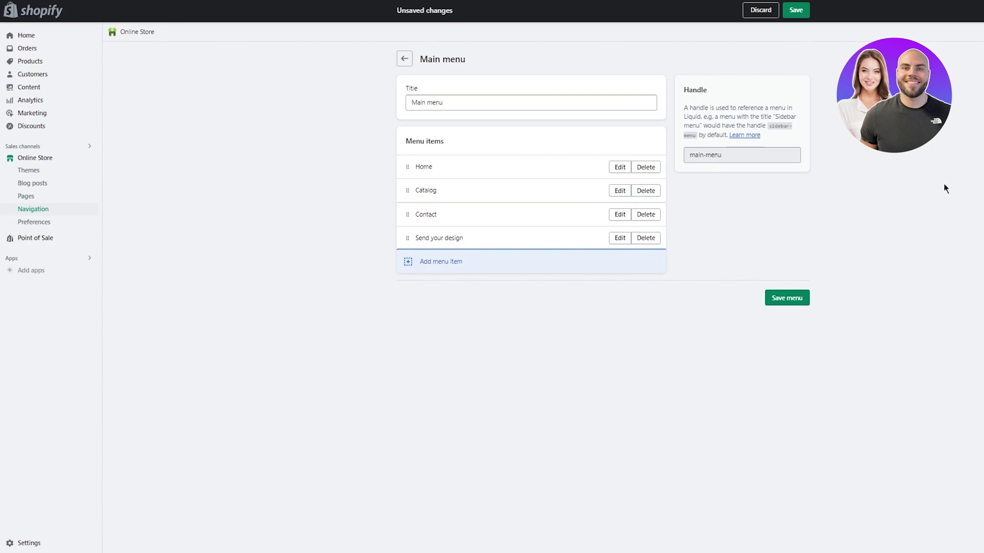
pyautogui.click(781, 297)
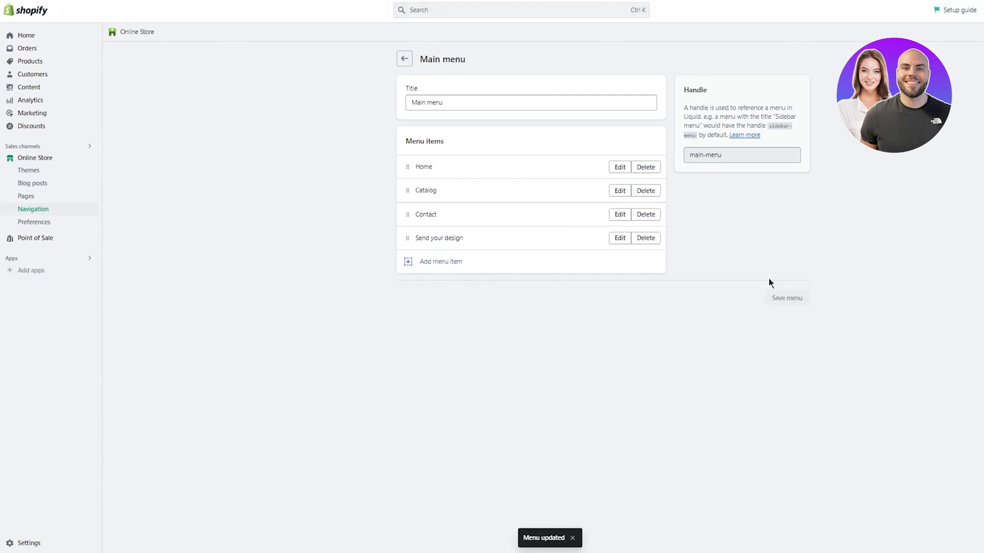
# Step: Customize the Dawn theme and preview Send your design through its header menu link
pyautogui.click(40, 159)
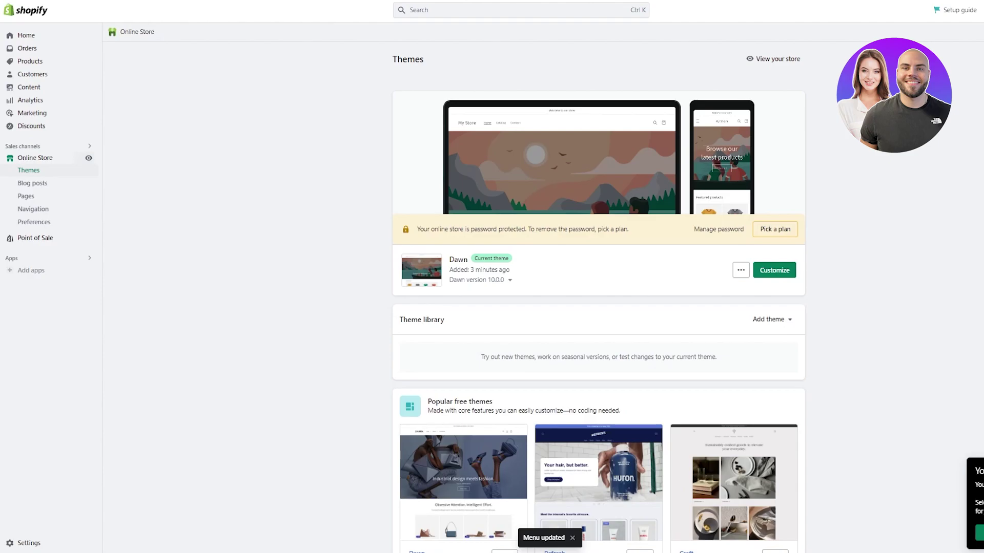
pyautogui.click(773, 270)
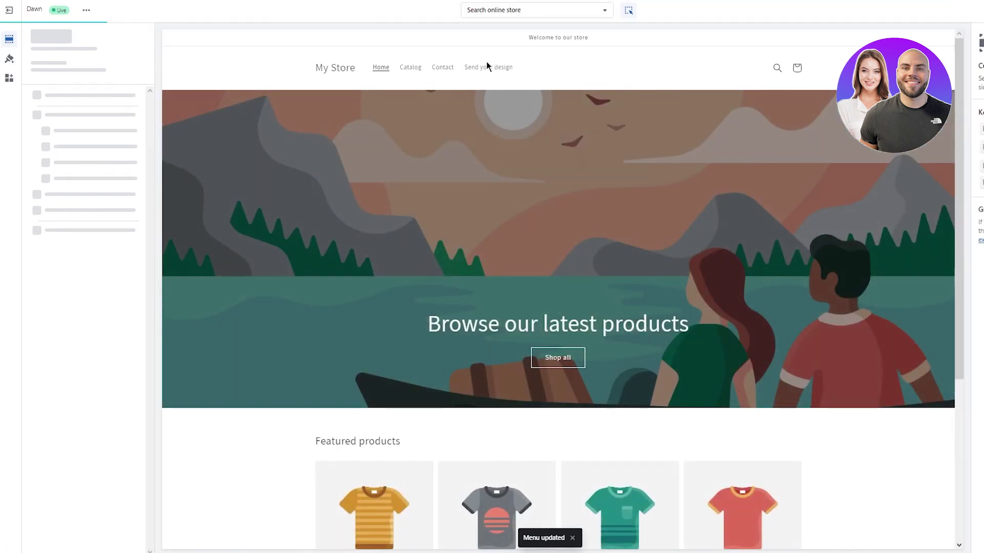
pyautogui.click(482, 69)
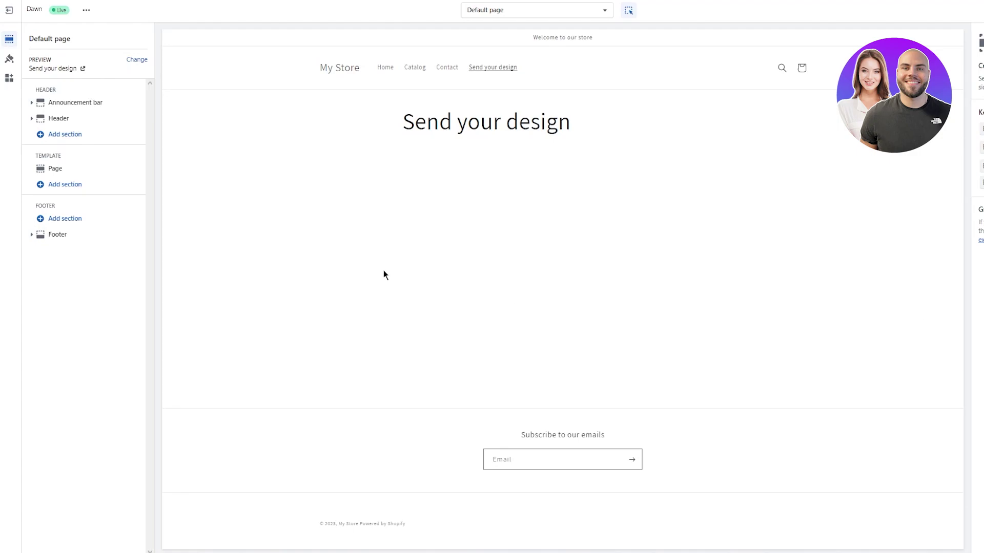
# Step: Add the Contact form section to the page template after searching 'fo'
pyautogui.click(56, 185)
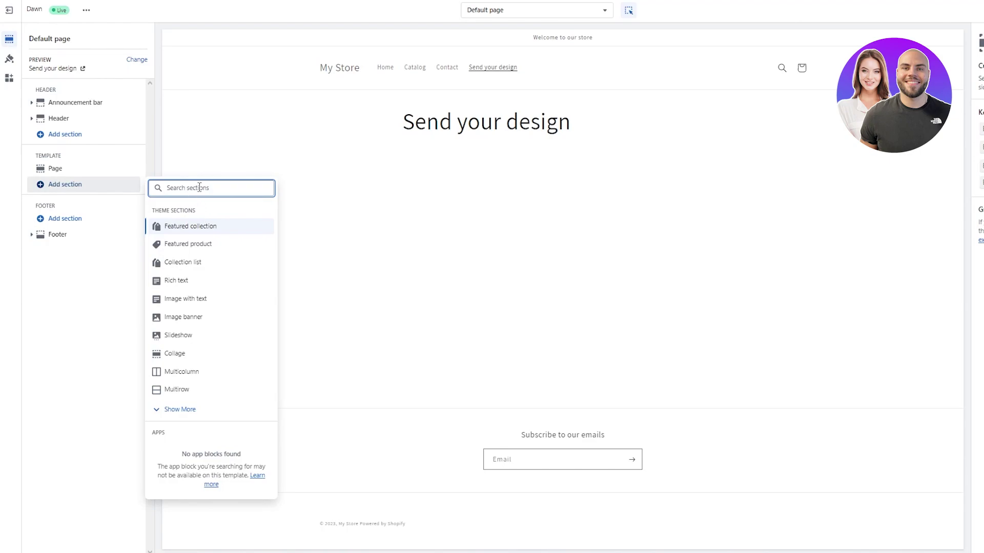
pyautogui.write('for')
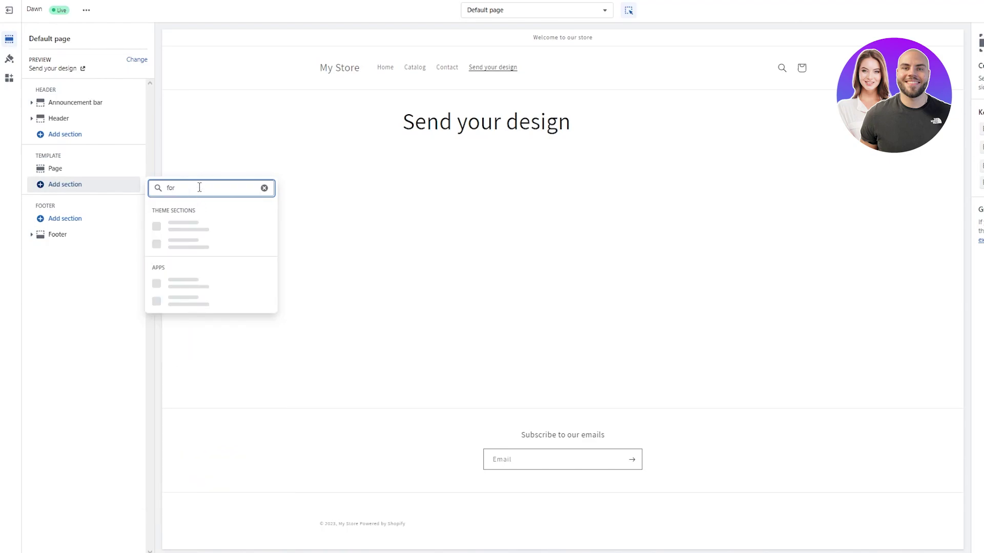
pyautogui.click(208, 226)
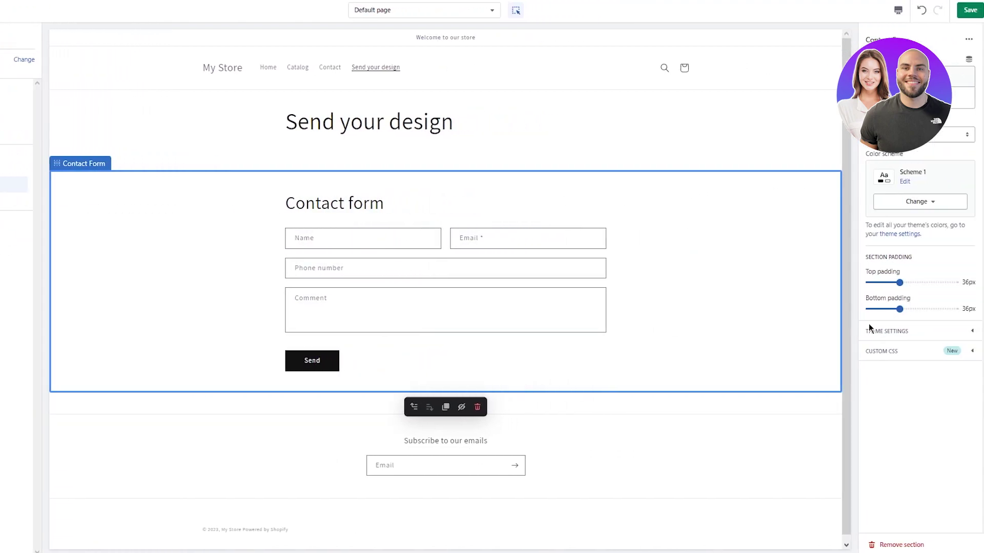
# Step: Give the contact form 76px top and 64px bottom padding, then exit the editor
pyautogui.click(921, 353)
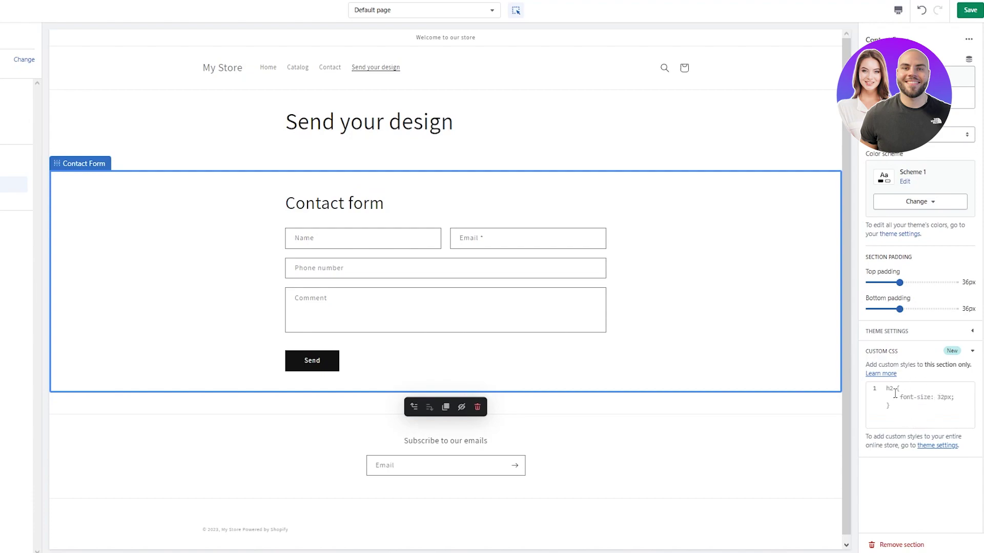
pyautogui.click(912, 341)
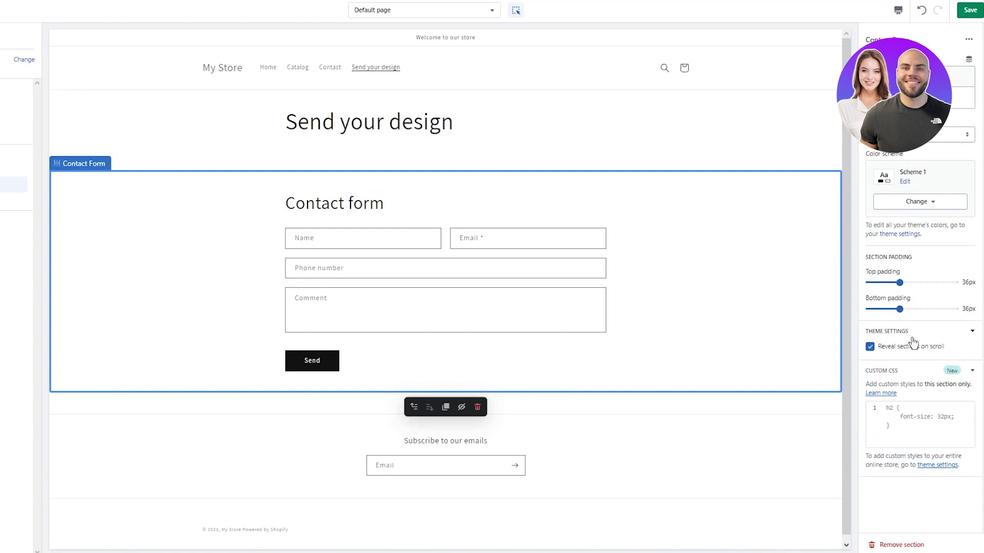
pyautogui.click(918, 346)
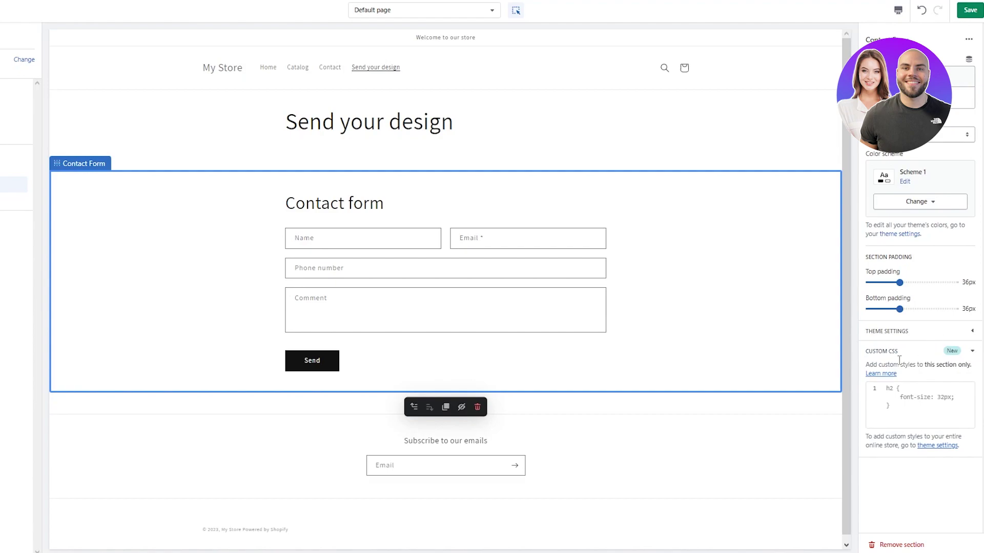
pyautogui.click(923, 354)
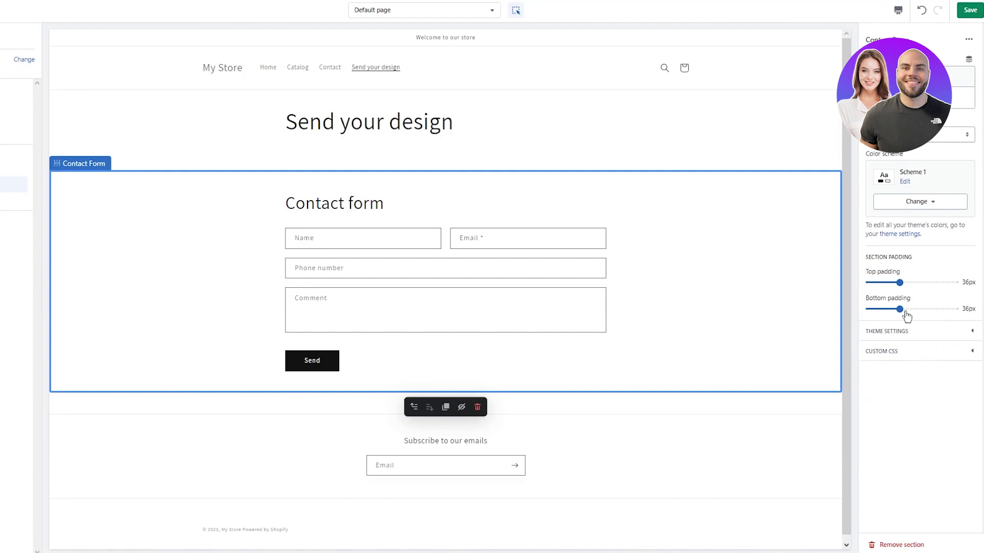
pyautogui.moveTo(899, 282); pyautogui.dragTo(923, 309)
pyautogui.click(908, 309)
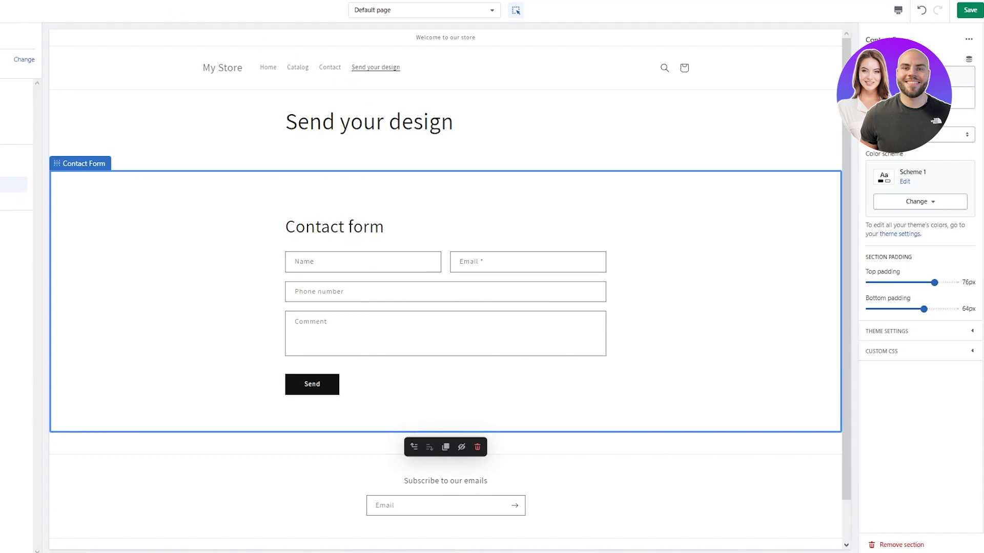
pyautogui.click(10, 10)
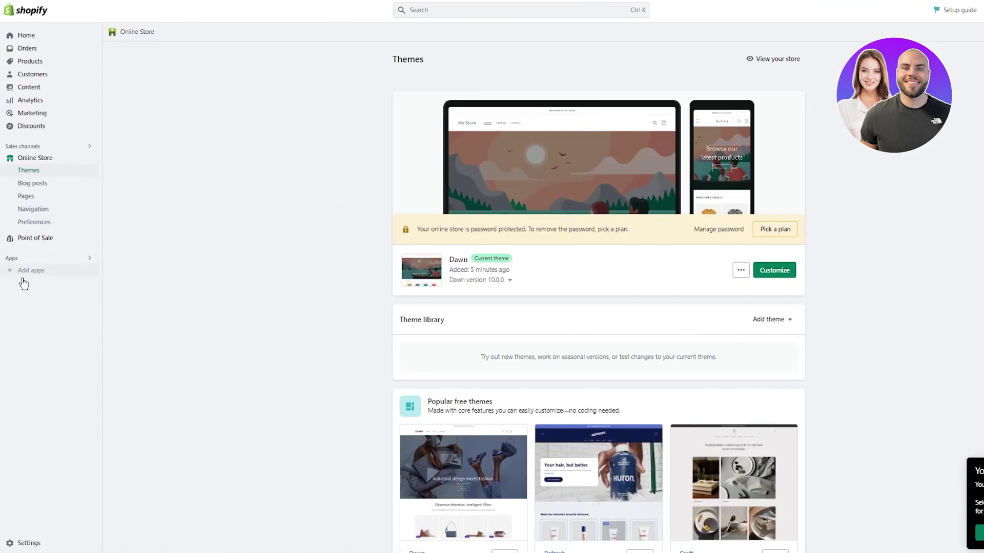
# Step: Search the Shopify App Store for 'forms' and open the Pify Form Builder-Contact Form listing
pyautogui.click(40, 270)
pyautogui.click(567, 442)
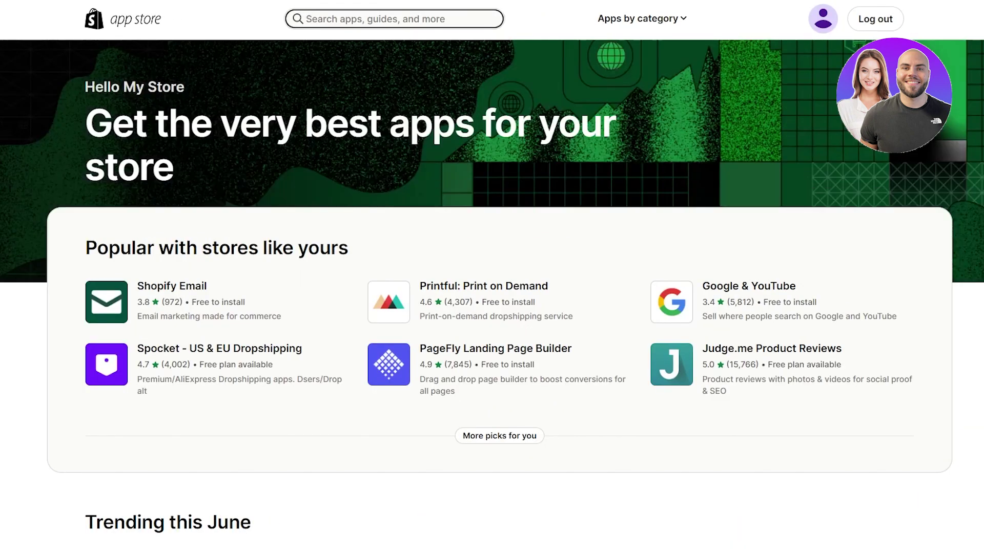
pyautogui.write('form')
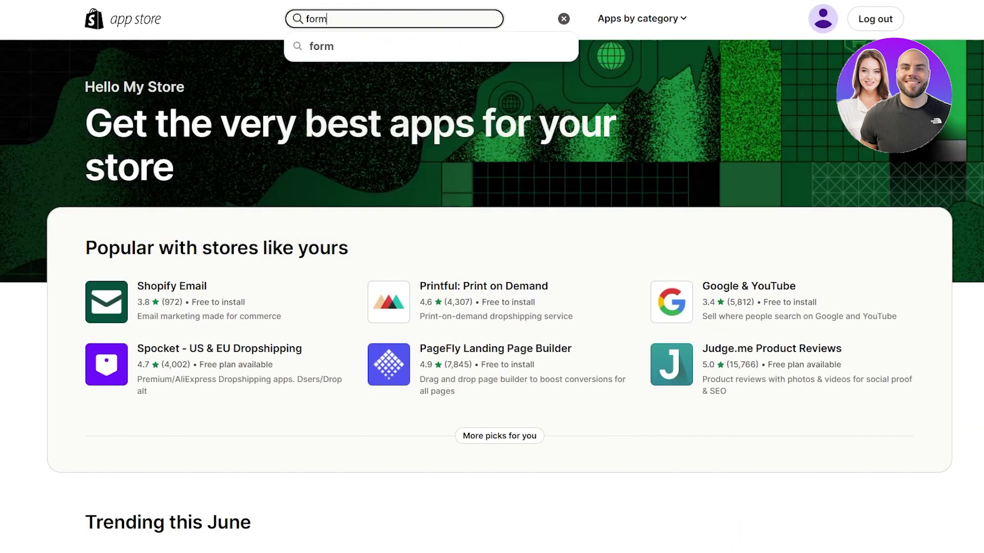
pyautogui.write('s')
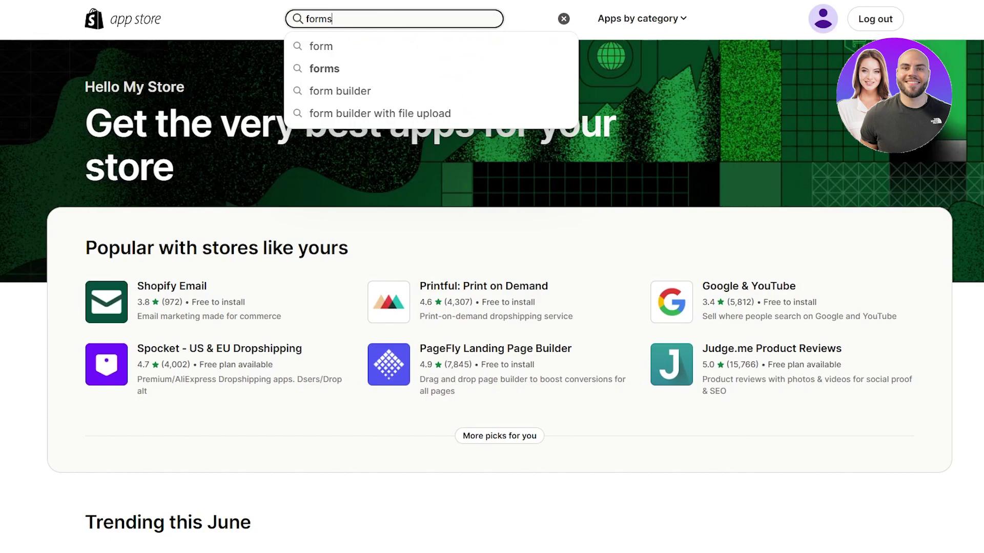
pyautogui.press('Return')
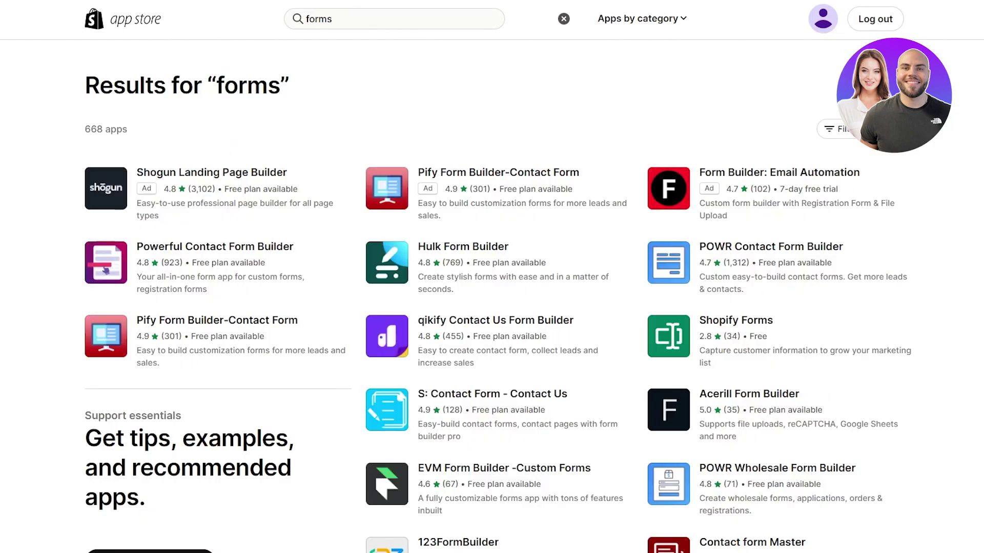
pyautogui.scroll(5, 579, 247)
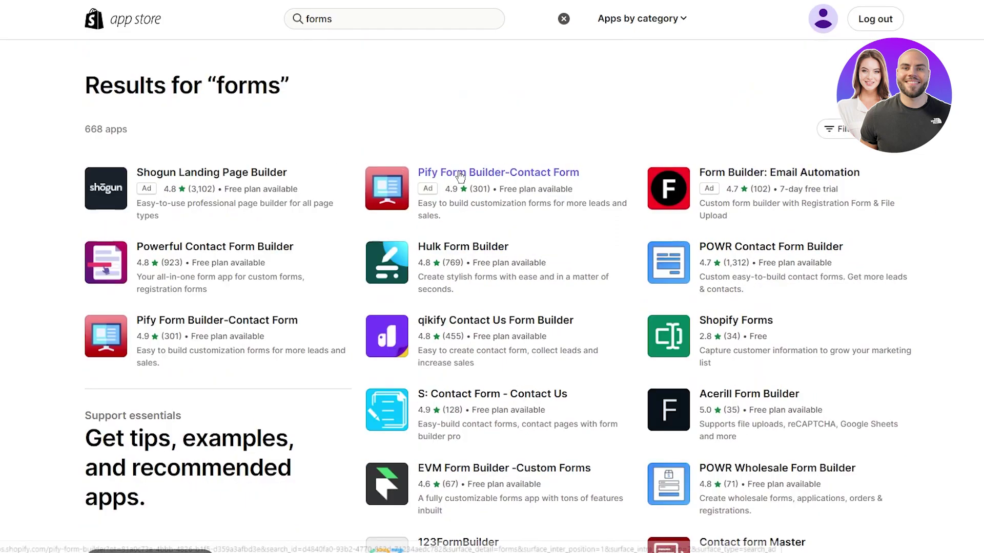
pyautogui.click(522, 179)
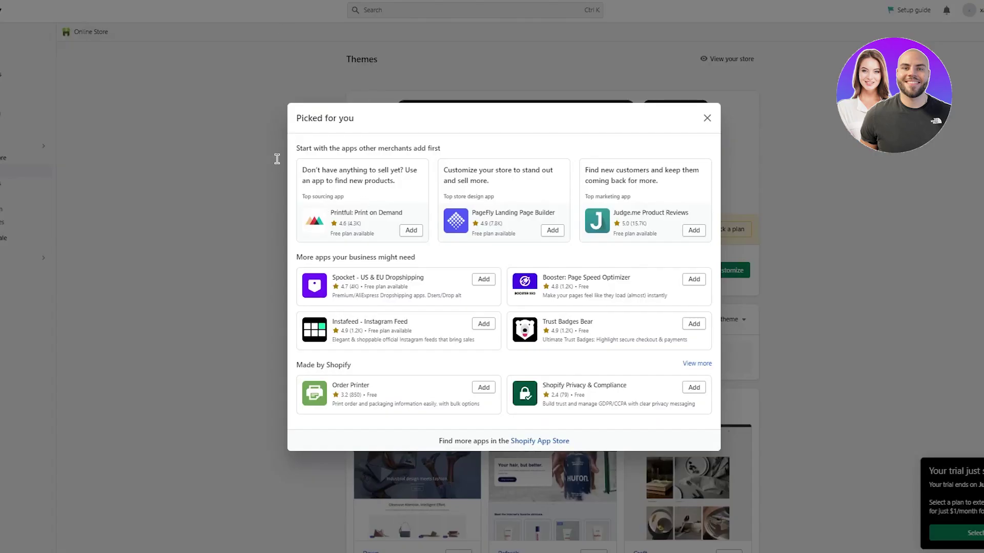
pyautogui.click(276, 159)
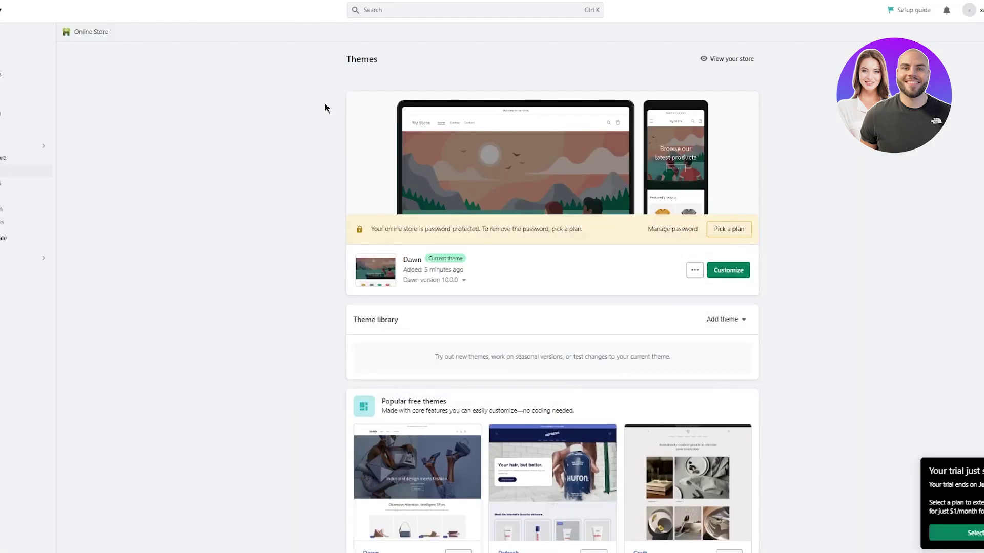